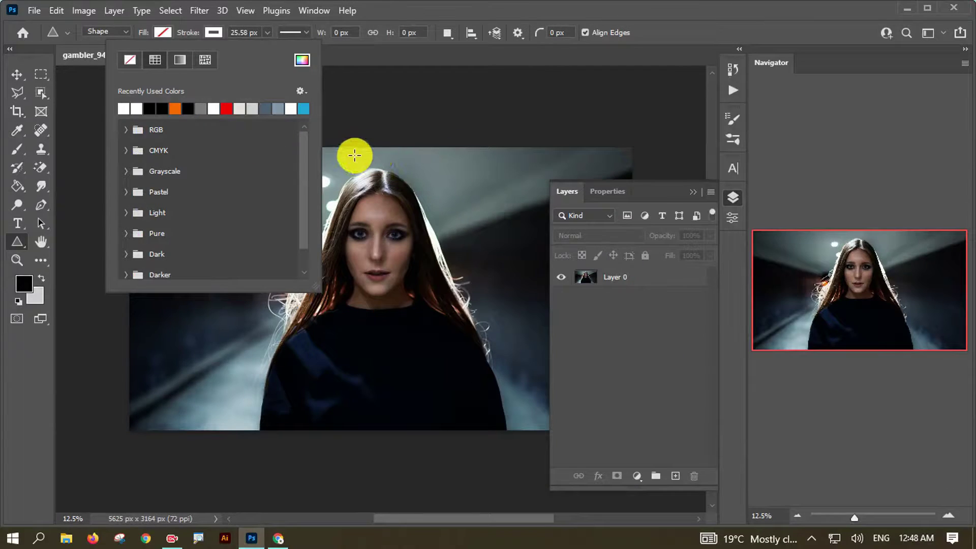
- Draw a white-stroked triangle over her head, rotate it 180° and enlarge it around her face
{"action": "mouse_move", "coordinate": [342, 157]}
{"action": "left_mouse_down"}
{"action": "mouse_move", "coordinate": [423, 296]}
{"action": "mouse_move", "coordinate": [618, 473]}
{"action": "left_mouse_up"}
{"action": "mouse_move", "coordinate": [495, 298]}
{"action": "left_mouse_down"}
{"action": "mouse_move", "coordinate": [381, 379]}
{"action": "mouse_move", "coordinate": [382, 317]}
{"action": "left_mouse_up"}
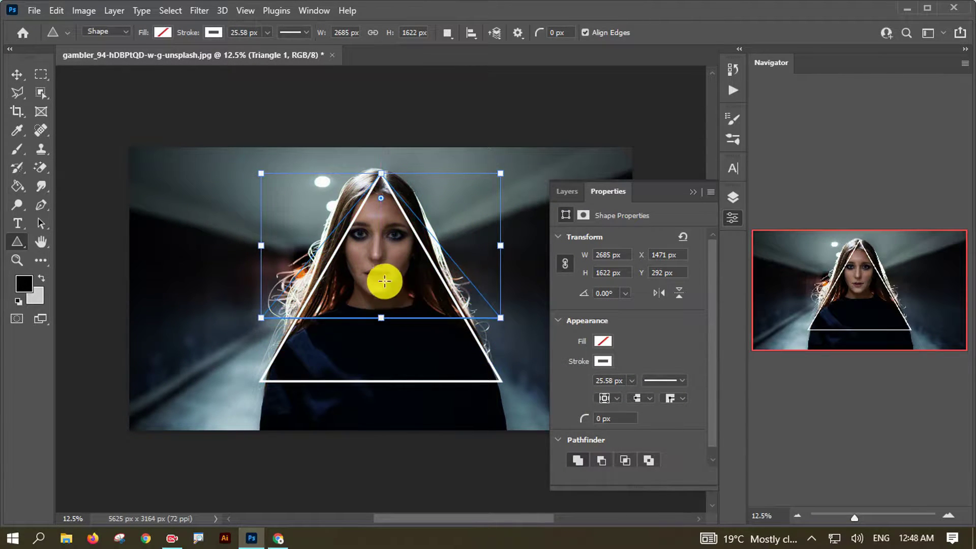
{"action": "left_click_drag", "start_coordinate": [381, 271], "coordinate": [380, 318]}
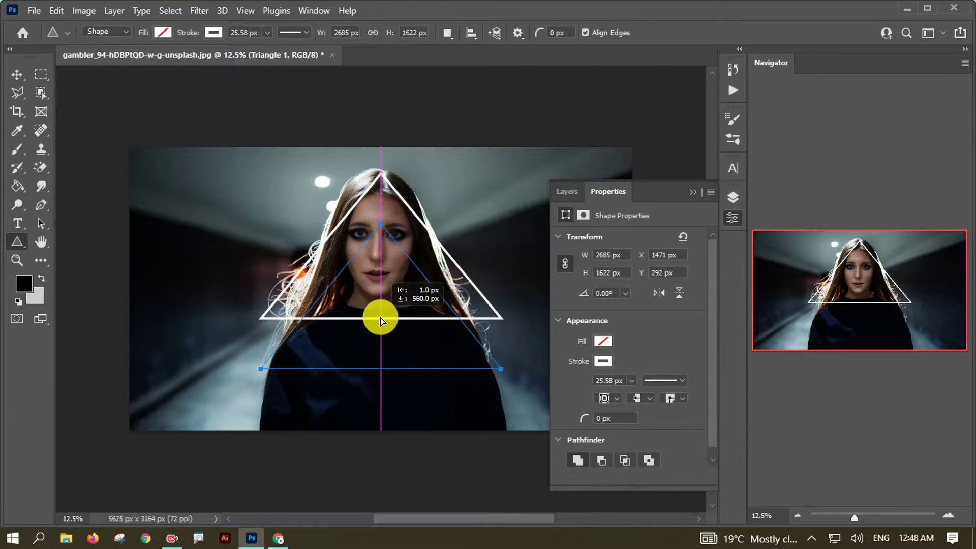
{"action": "left_click_drag", "start_coordinate": [500, 223], "coordinate": [516, 211]}
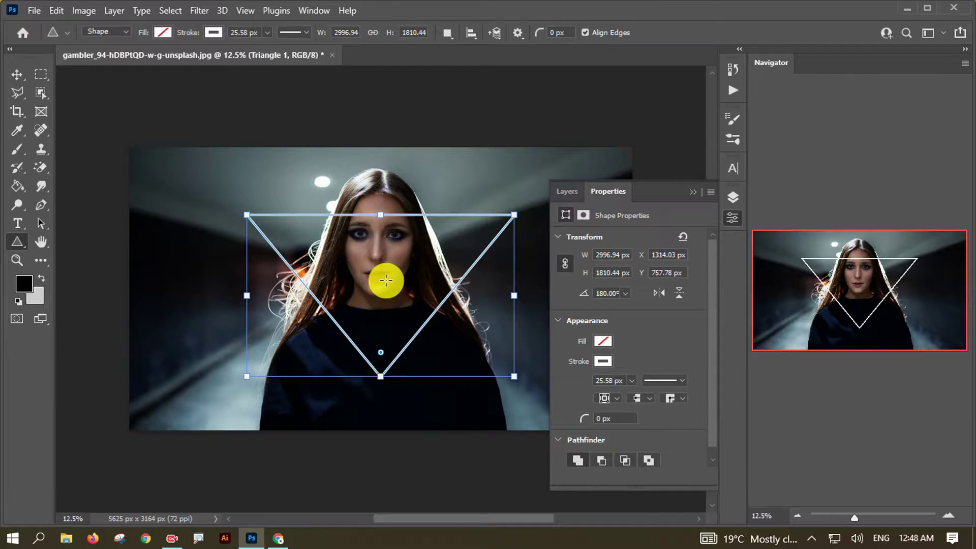
{"action": "left_click_drag", "start_coordinate": [383, 279], "coordinate": [383, 293]}
{"action": "left_click_drag", "start_coordinate": [512, 234], "coordinate": [526, 221]}
- Open Blending Options from the Triangle 1 layer's right-click menu
{"action": "key", "text": "F7"}
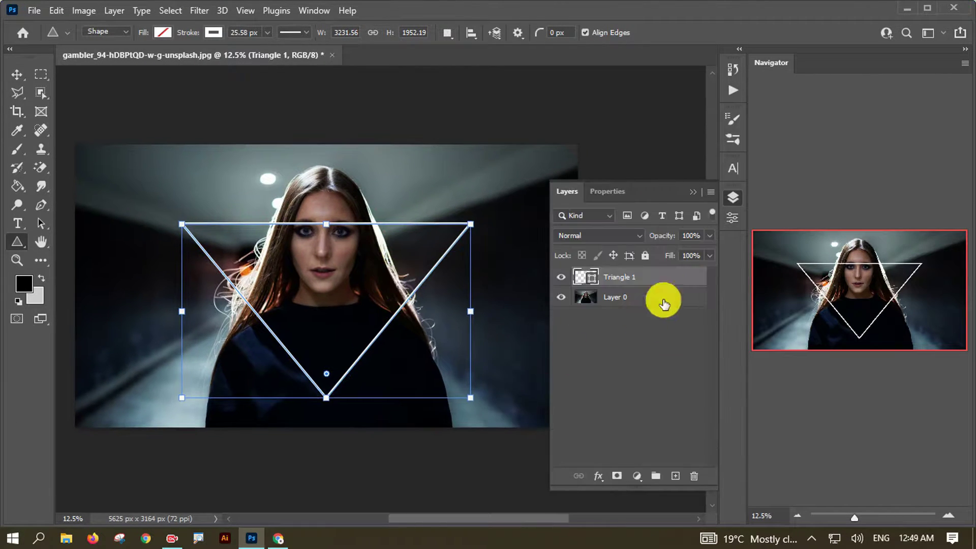
{"action": "right_click", "coordinate": [668, 281]}
{"action": "left_click", "coordinate": [686, 237]}
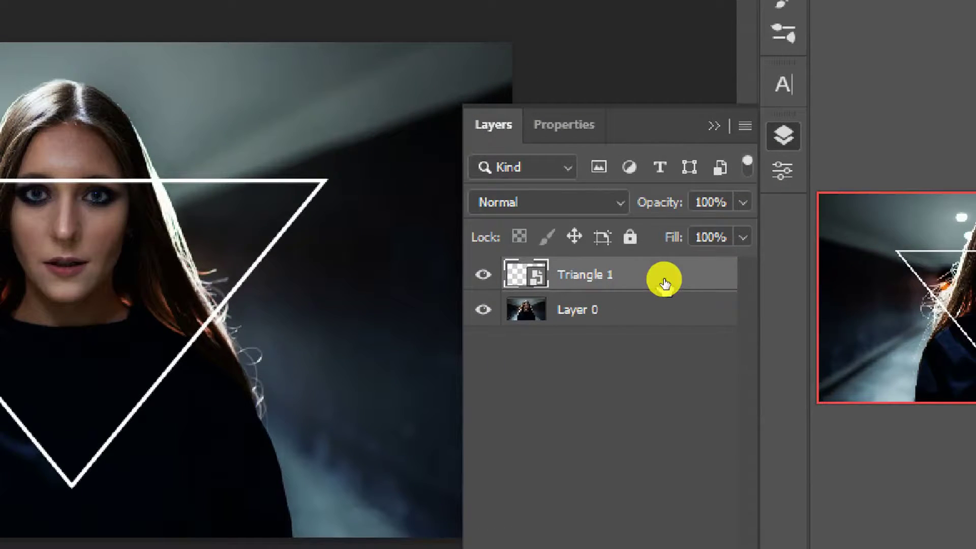
{"action": "right_click", "coordinate": [665, 283]}
{"action": "left_click", "coordinate": [707, 37]}
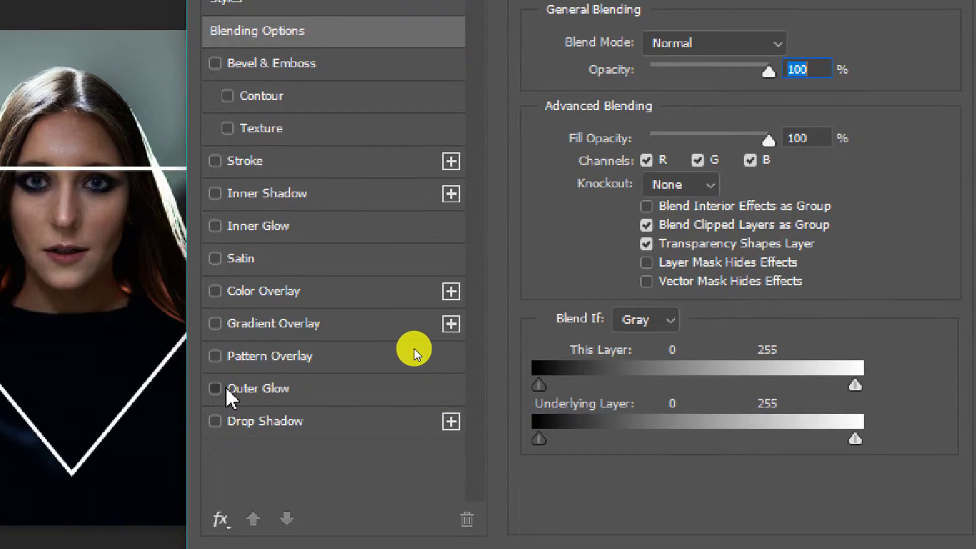
- Apply a cyan Outer Glow to the triangle: Screen mode, 240 px size, 10% spread
{"action": "left_click", "coordinate": [206, 389]}
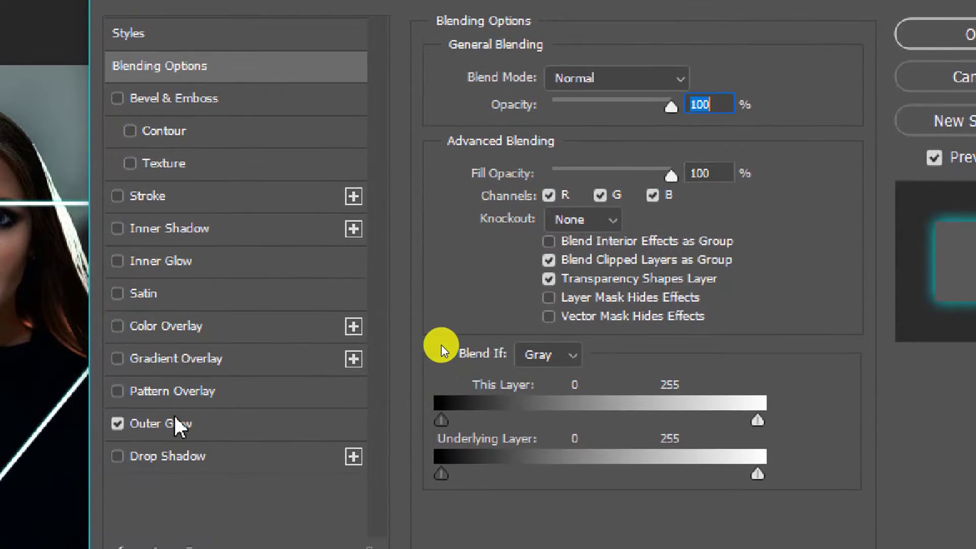
{"action": "left_click", "coordinate": [267, 390]}
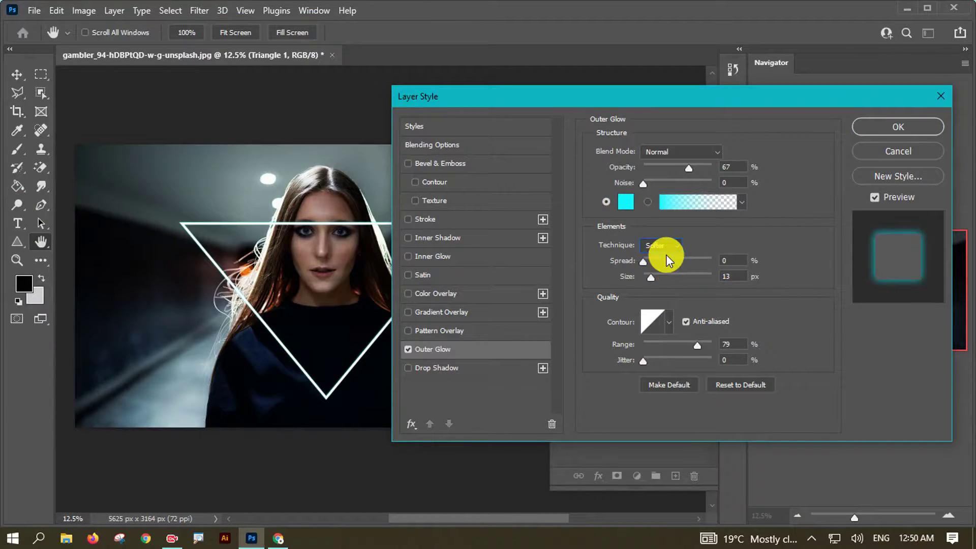
{"action": "left_click", "coordinate": [655, 152]}
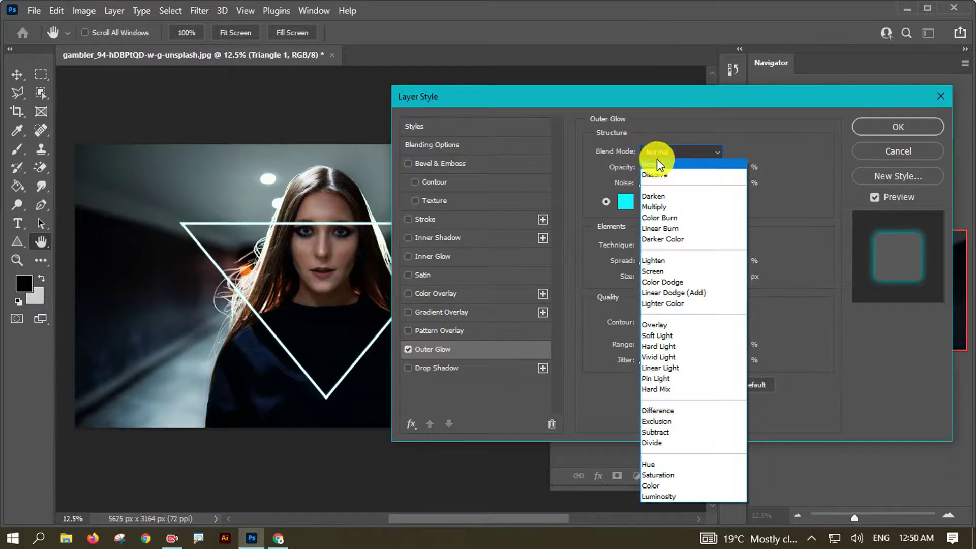
{"action": "left_click", "coordinate": [656, 271]}
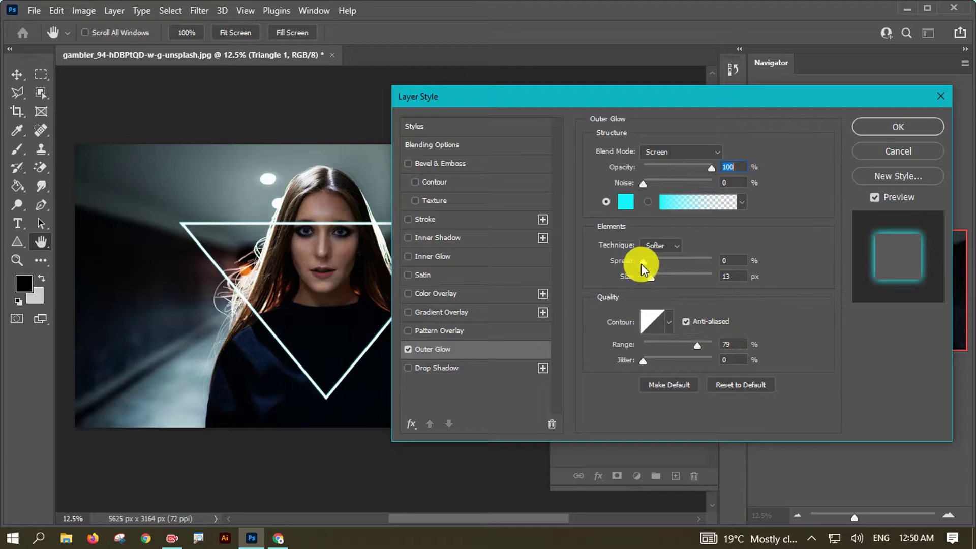
{"action": "left_click_drag", "start_coordinate": [651, 278], "coordinate": [711, 276]}
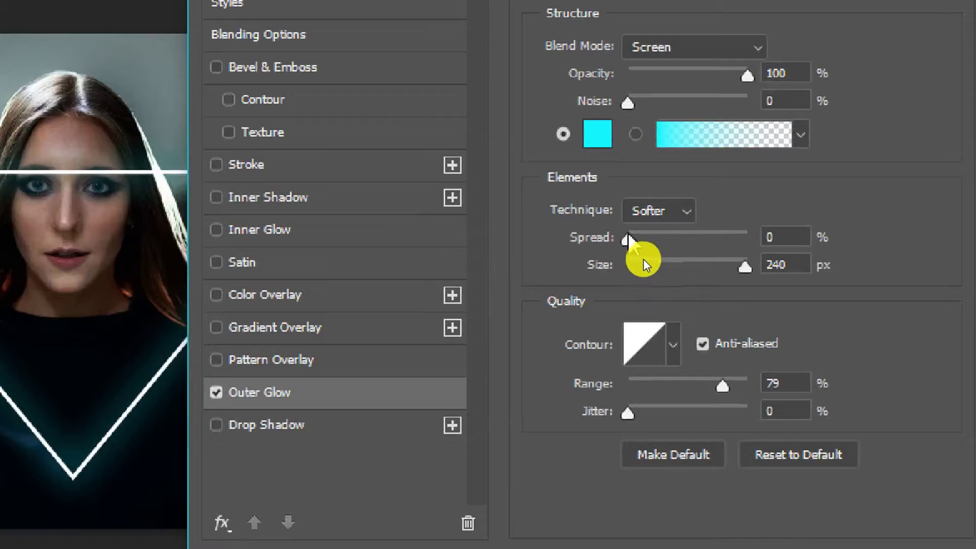
{"action": "left_click", "coordinate": [644, 261]}
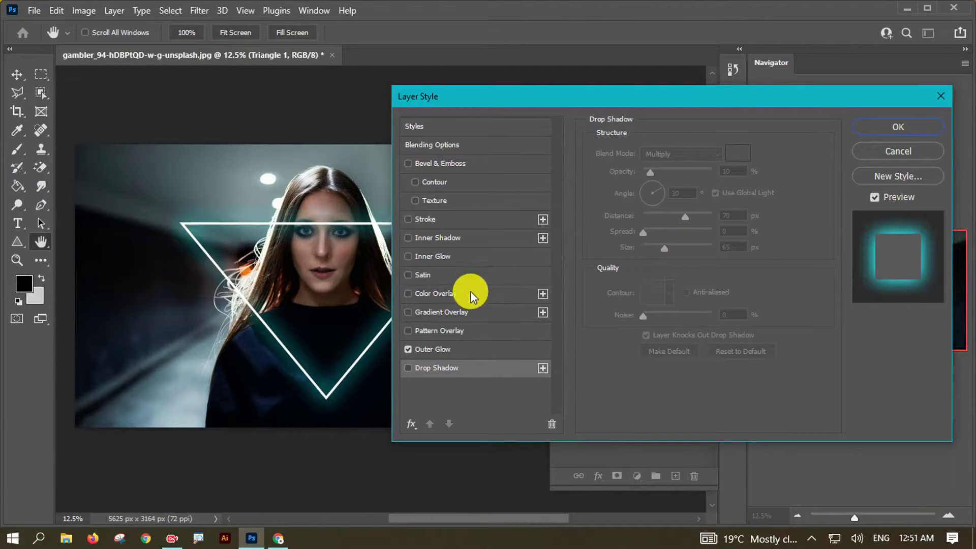
{"action": "left_click", "coordinate": [441, 350]}
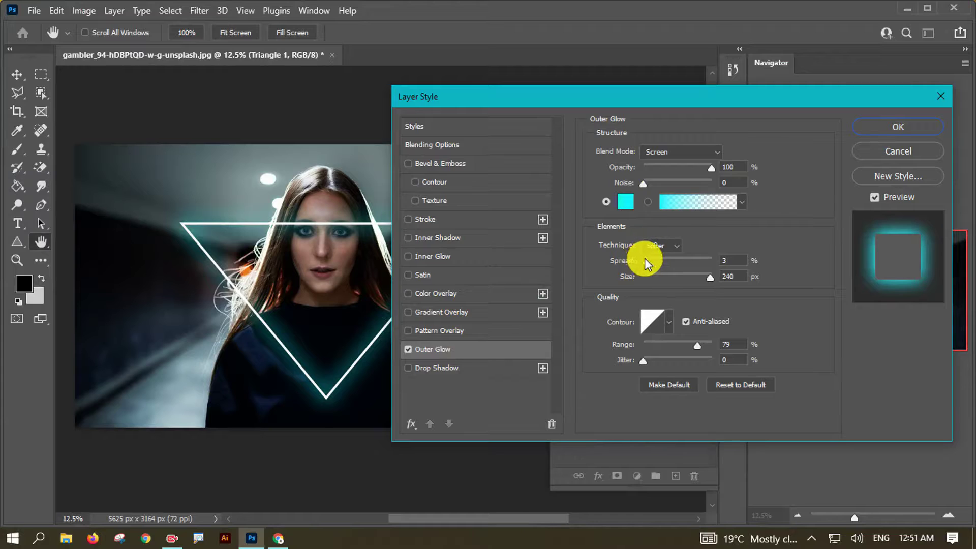
{"action": "left_click_drag", "start_coordinate": [644, 259], "coordinate": [651, 263]}
{"action": "left_click", "coordinate": [884, 125]}
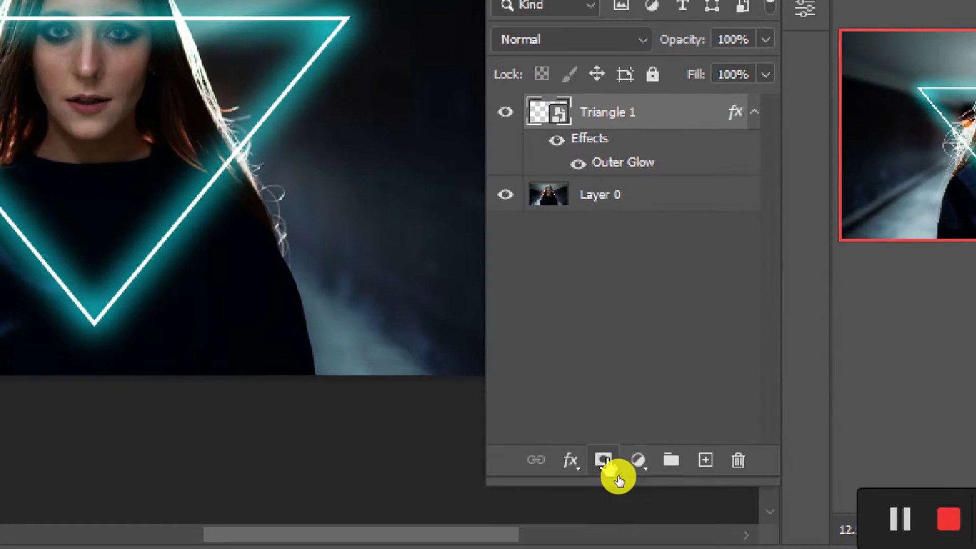
- Add a layer mask to Triangle 1 and set the layer blend mode to Screen
{"action": "left_click", "coordinate": [616, 474]}
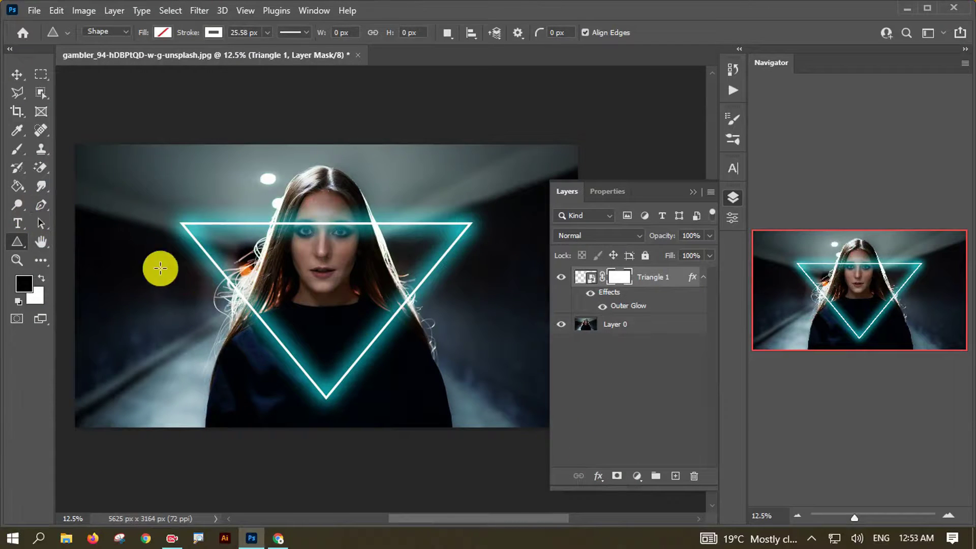
{"action": "left_click", "coordinate": [16, 150]}
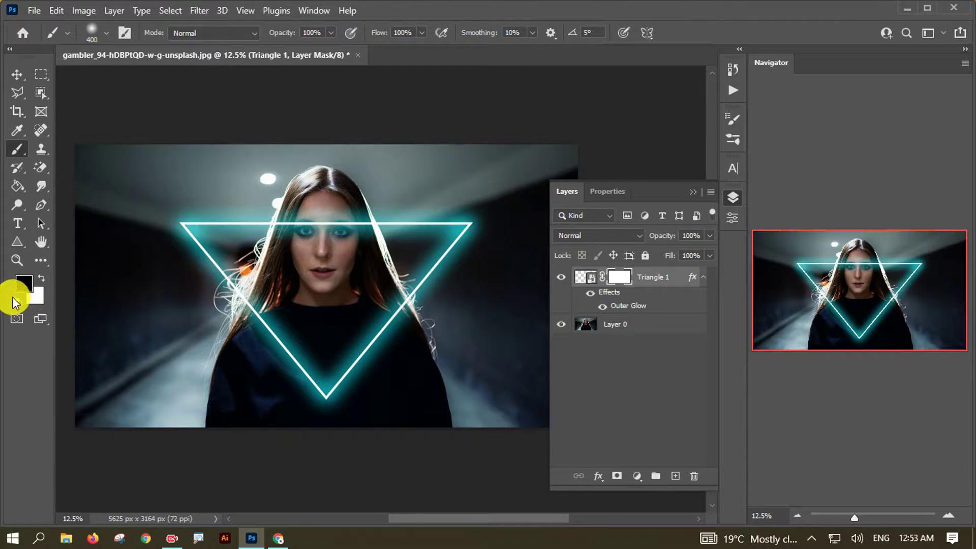
{"action": "left_click", "coordinate": [570, 235]}
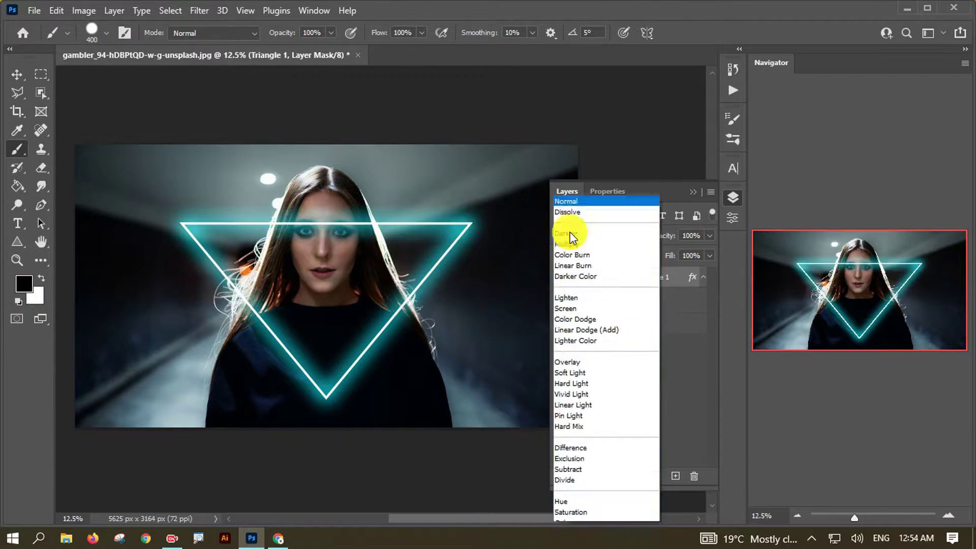
{"action": "left_click", "coordinate": [566, 290]}
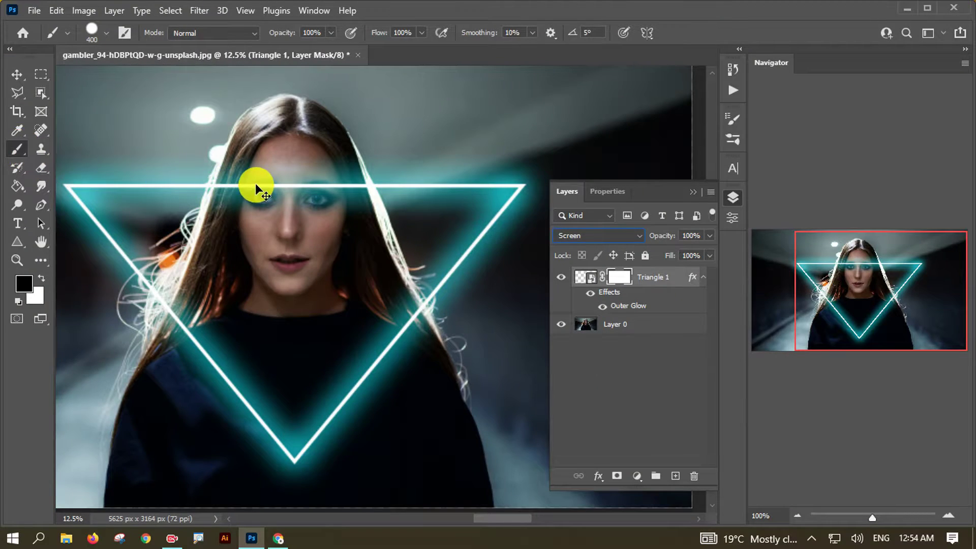
- Paint black on the mask to hide the triangle's top edge behind her hair
{"action": "key", "text": "b"}
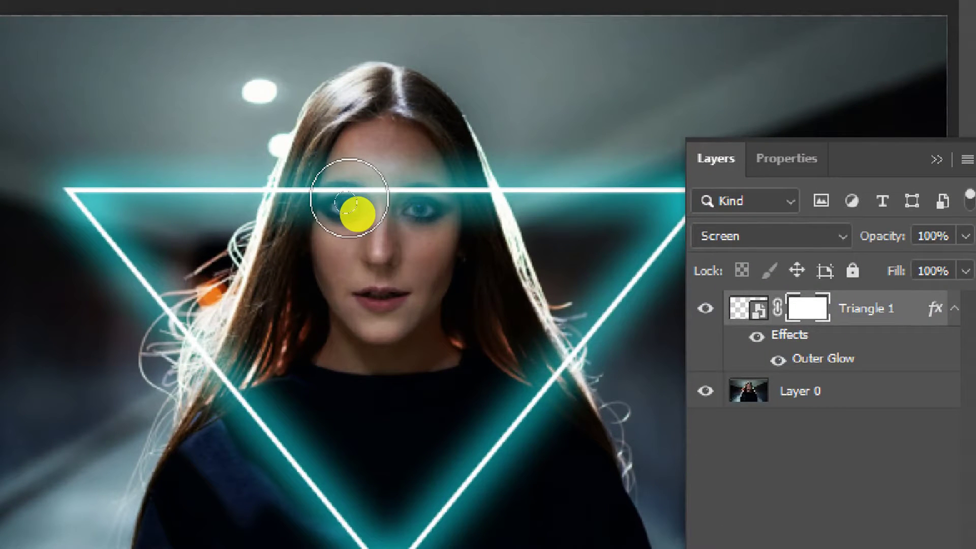
{"action": "left_click_drag", "start_coordinate": [334, 192], "coordinate": [294, 199]}
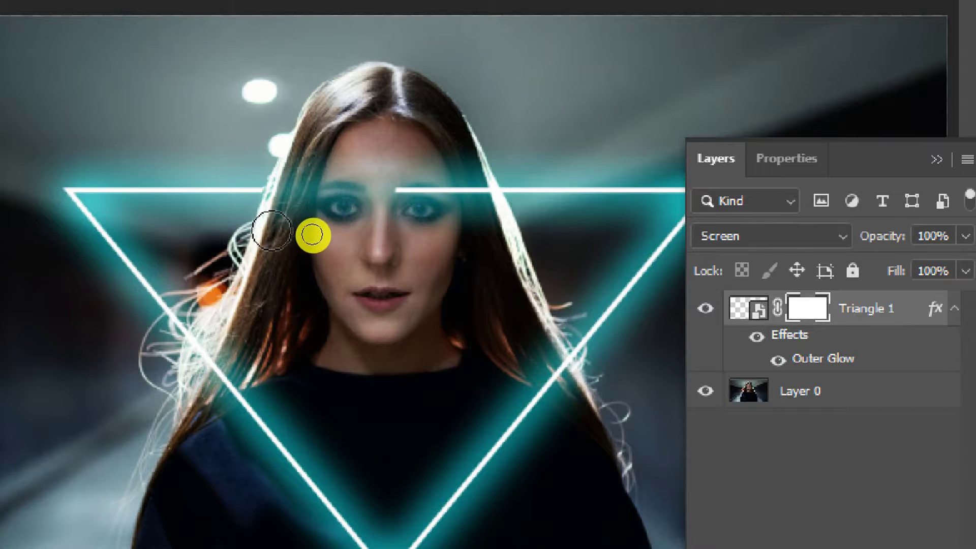
{"action": "key", "text": "ctrl+z"}
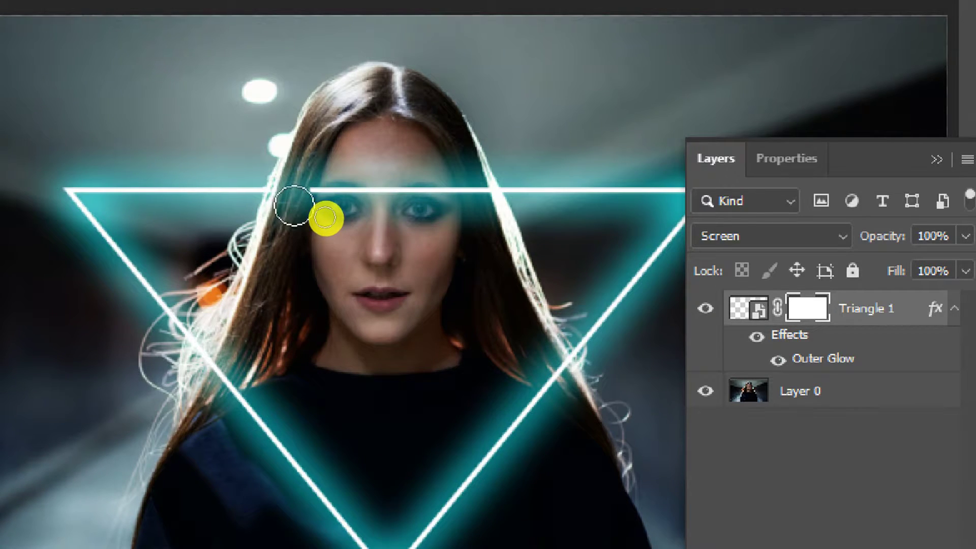
{"action": "mouse_move", "coordinate": [292, 201]}
{"action": "left_mouse_down"}
{"action": "mouse_move", "coordinate": [331, 196]}
{"action": "mouse_move", "coordinate": [354, 239]}
{"action": "left_mouse_up"}
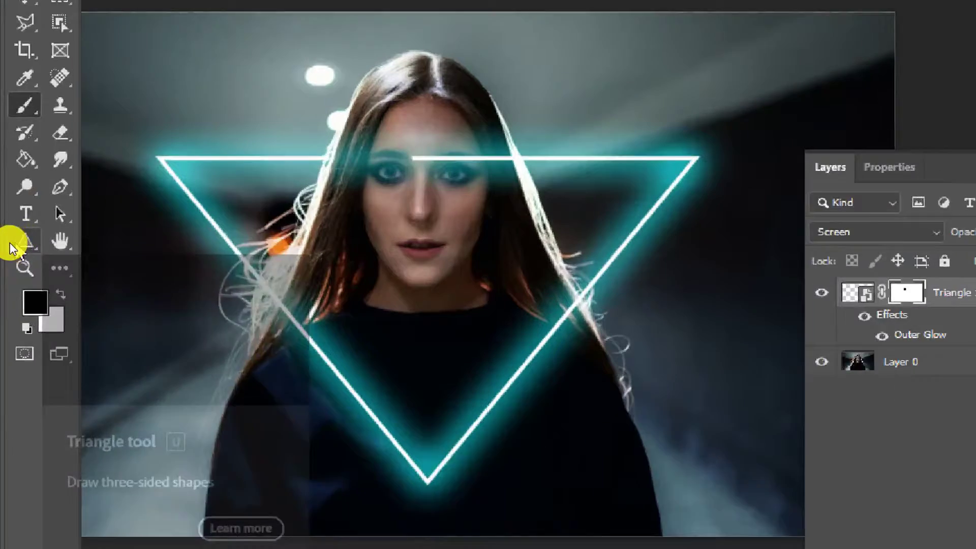
- Draw a roughly 277 px outlined circle over the woman's eye with the Ellipse Tool
{"action": "left_click", "coordinate": [15, 243]}
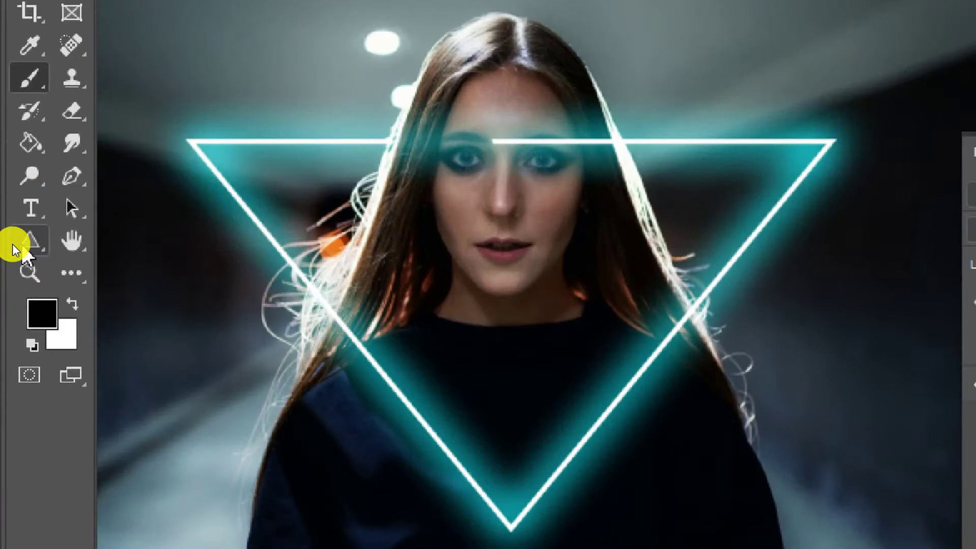
{"action": "right_click", "coordinate": [16, 243]}
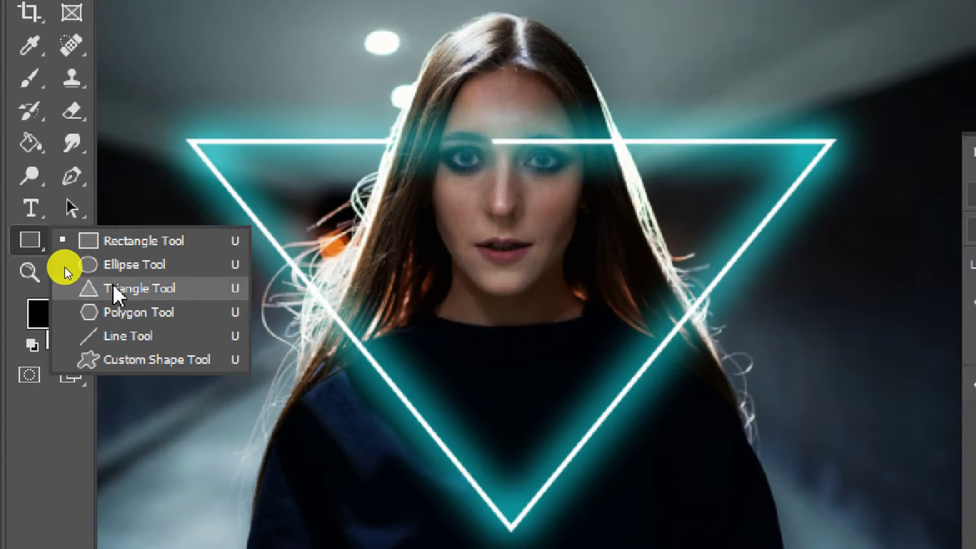
{"action": "left_click", "coordinate": [117, 287]}
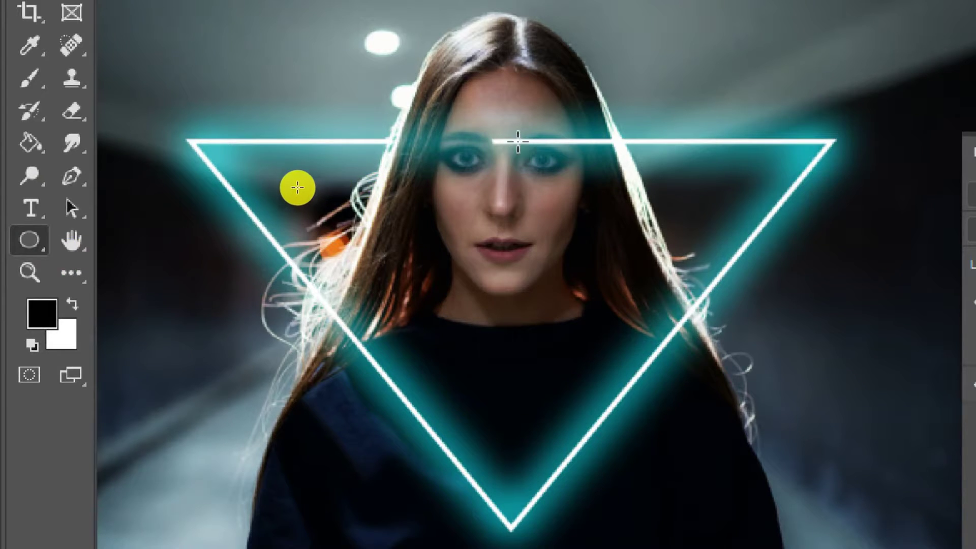
{"action": "left_click_drag", "start_coordinate": [516, 144], "coordinate": [575, 199]}
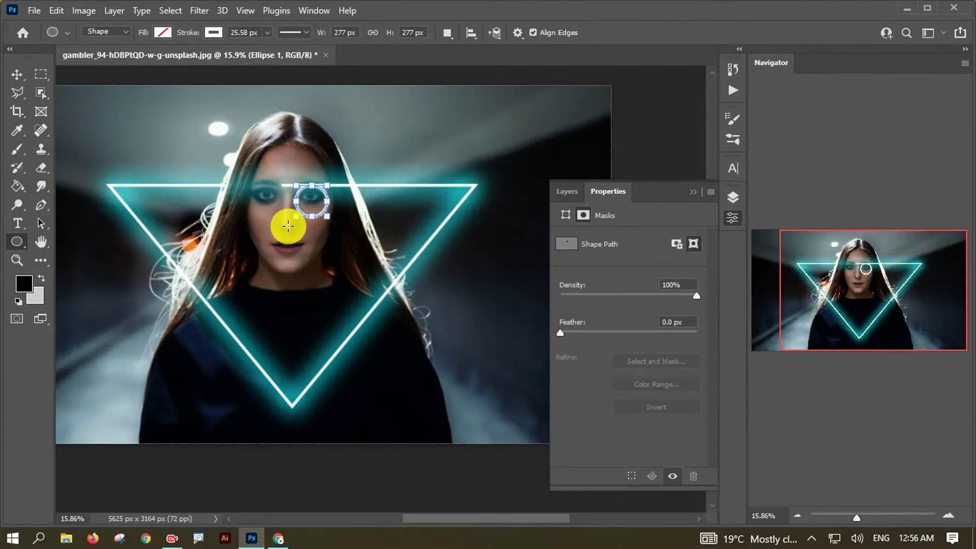
{"action": "left_click", "coordinate": [17, 74]}
- Copy Triangle 1's layer style and paste it onto Ellipse 1
{"action": "left_click", "coordinate": [558, 193]}
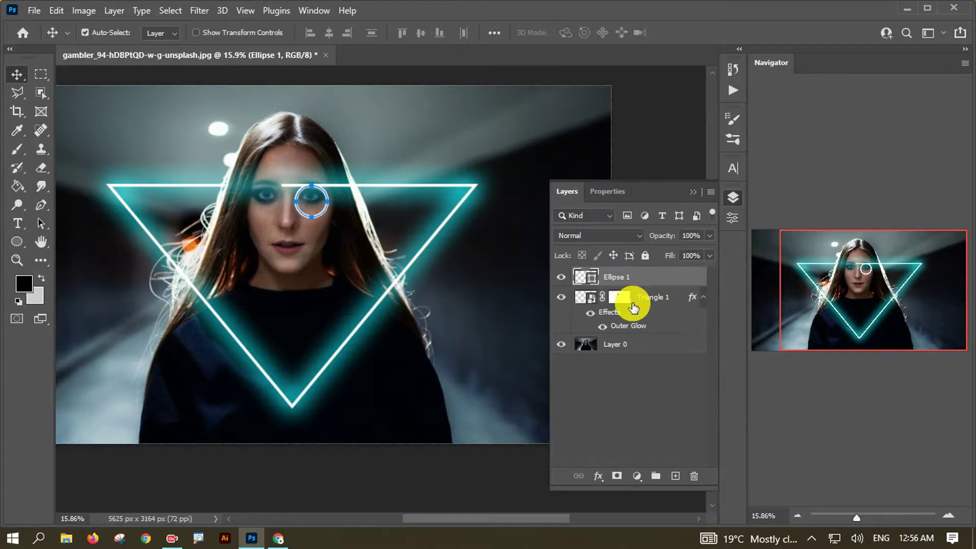
{"action": "left_click", "coordinate": [645, 298]}
{"action": "right_click", "coordinate": [659, 300]}
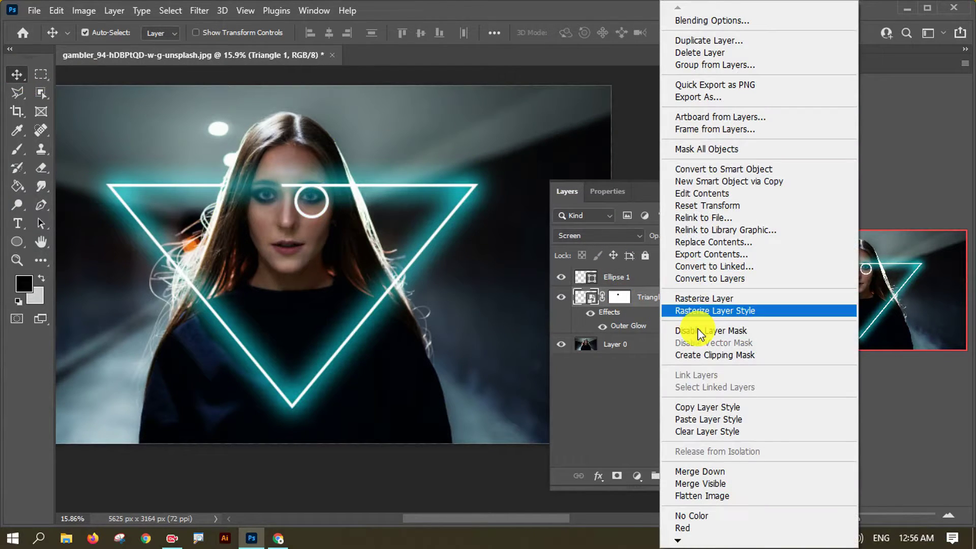
{"action": "left_click", "coordinate": [729, 407]}
{"action": "left_click", "coordinate": [625, 280]}
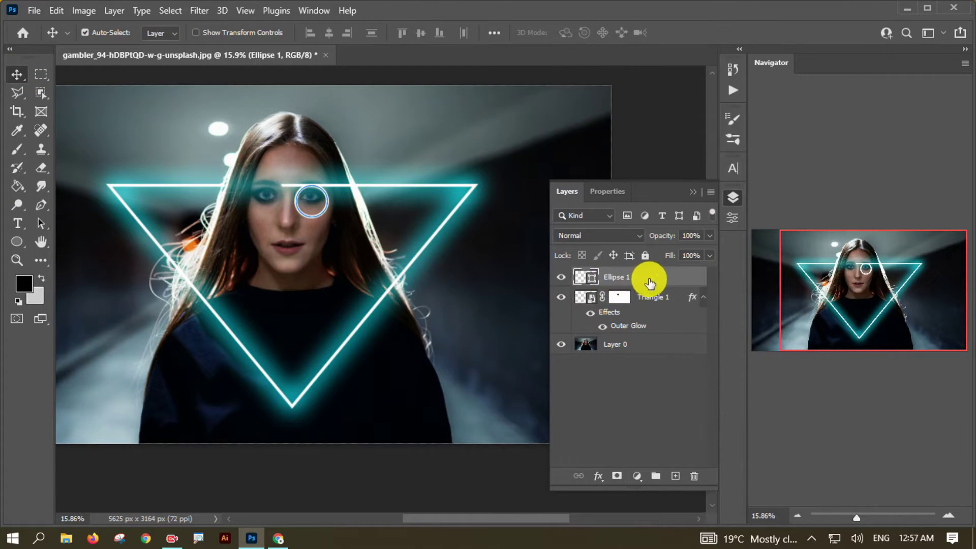
{"action": "right_click", "coordinate": [651, 278]}
{"action": "left_click", "coordinate": [721, 358]}
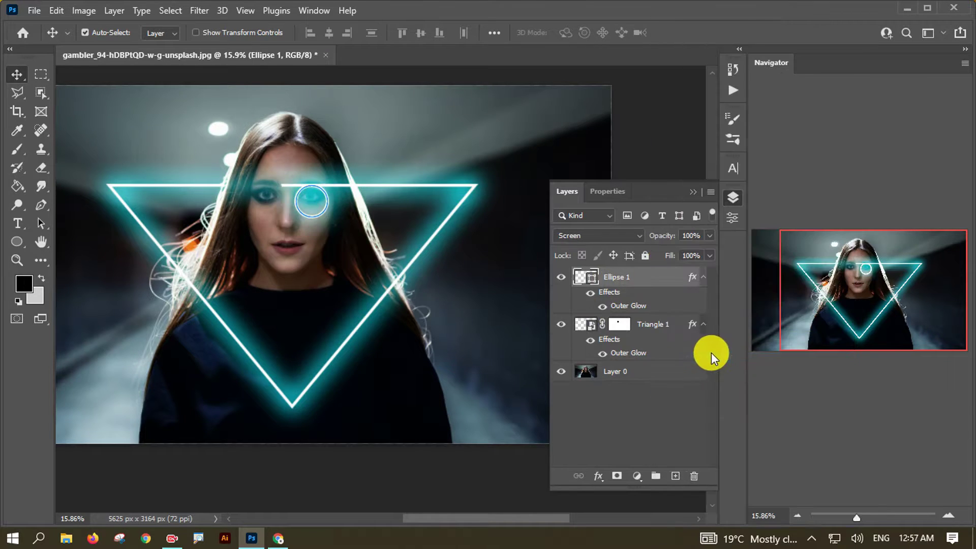
- Reduce the circle's Outer Glow to 82% opacity, 8% spread and 73 px size
{"action": "double_click", "coordinate": [624, 307]}
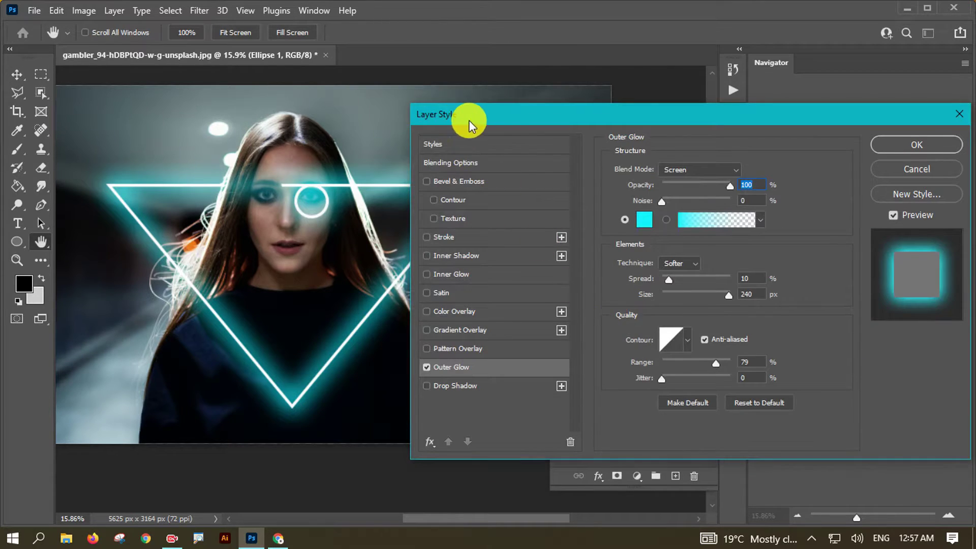
{"action": "left_click_drag", "start_coordinate": [468, 122], "coordinate": [515, 122]}
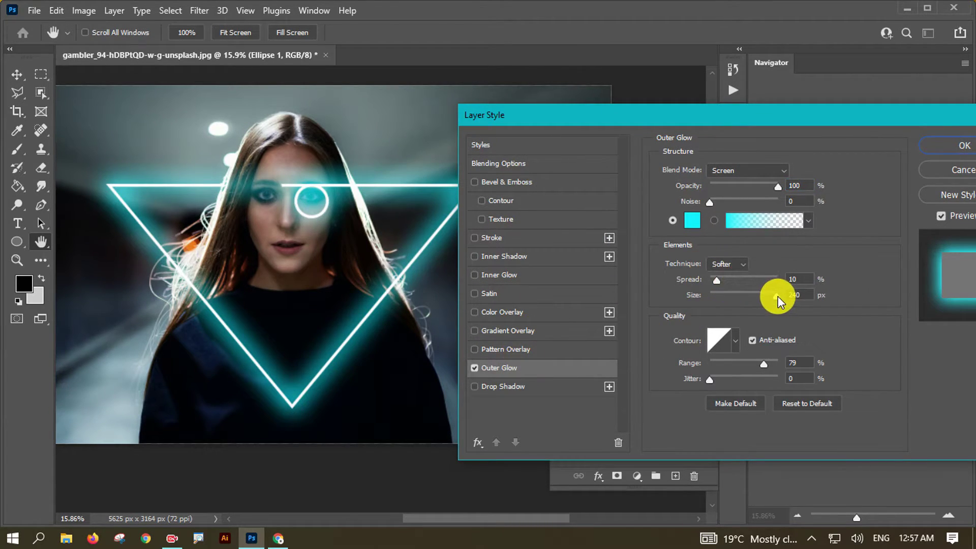
{"action": "mouse_move", "coordinate": [777, 296]}
{"action": "left_mouse_down"}
{"action": "mouse_move", "coordinate": [730, 299]}
{"action": "mouse_move", "coordinate": [712, 279]}
{"action": "mouse_move", "coordinate": [719, 295]}
{"action": "mouse_move", "coordinate": [730, 294]}
{"action": "left_mouse_up"}
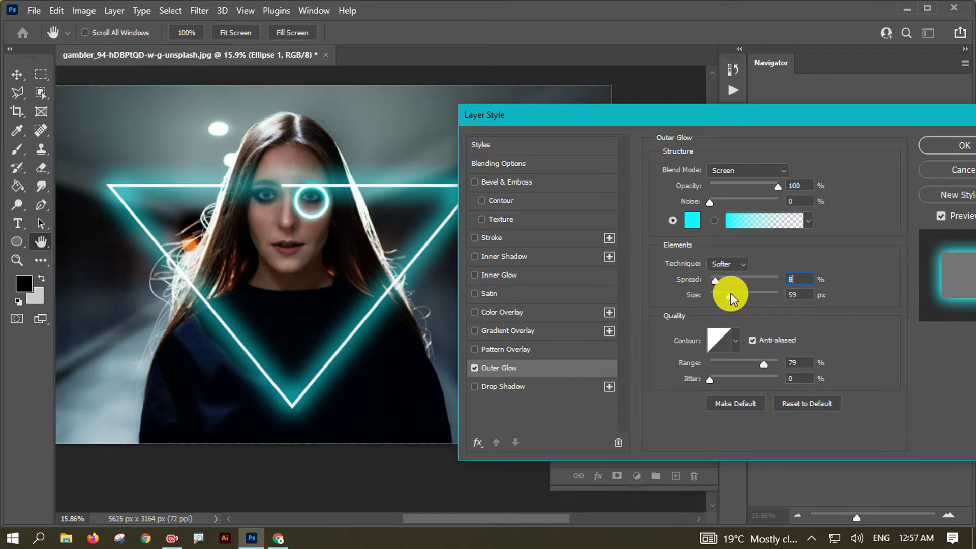
{"action": "left_click", "coordinate": [766, 189]}
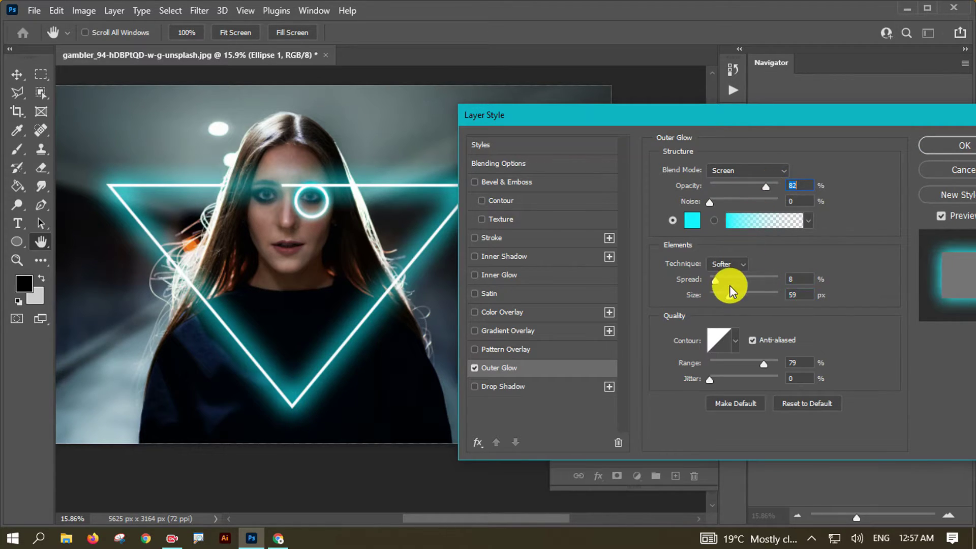
{"action": "left_click_drag", "start_coordinate": [738, 294], "coordinate": [736, 295]}
{"action": "left_click", "coordinate": [733, 294]}
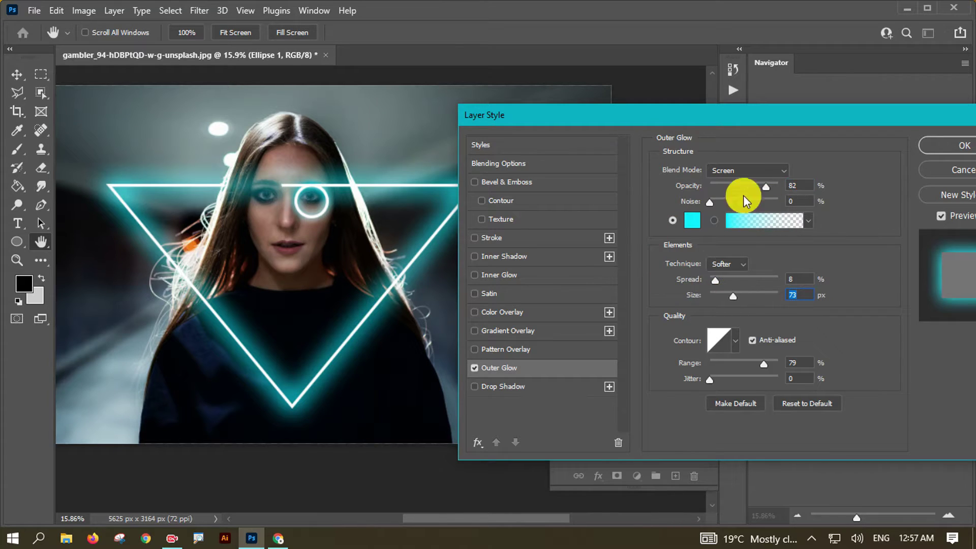
{"action": "key", "text": "Return"}
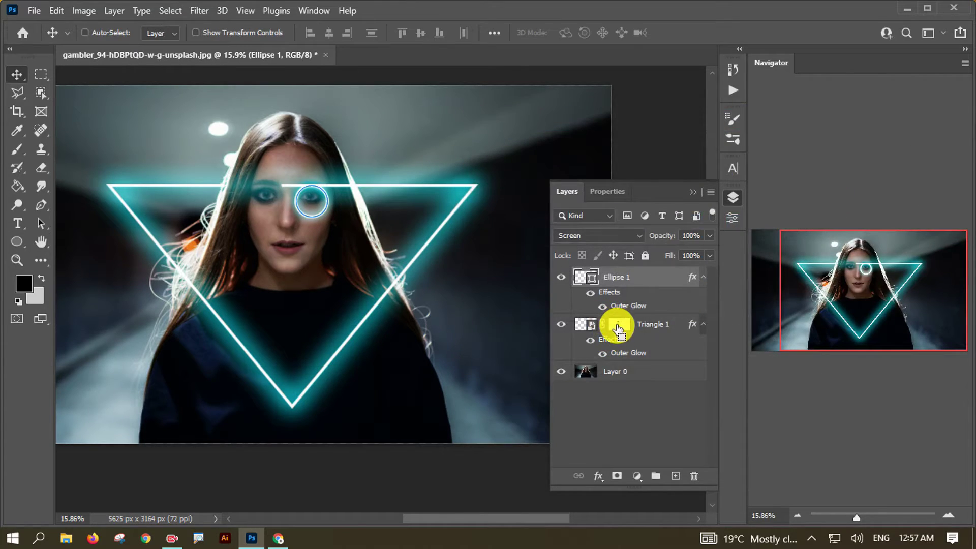
- Group both shape layers into Group 1 and add a Brightness/Contrast adjustment layer
{"action": "key", "text": "ctrl+g"}
{"action": "left_click", "coordinate": [573, 389]}
{"action": "left_click", "coordinate": [635, 475]}
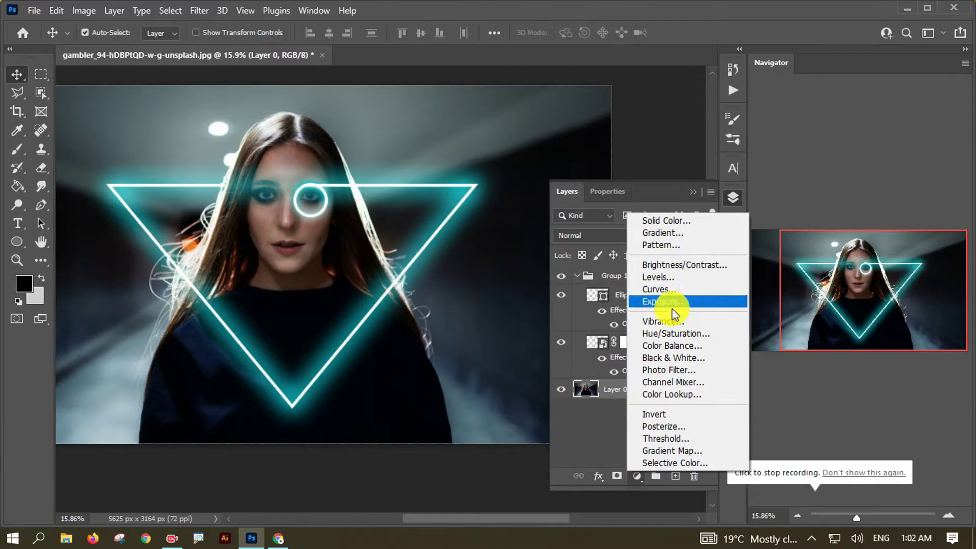
{"action": "left_click", "coordinate": [667, 264]}
- Set the adjustment to brightness -93 and contrast 42
{"action": "left_click_drag", "start_coordinate": [629, 274], "coordinate": [574, 278]}
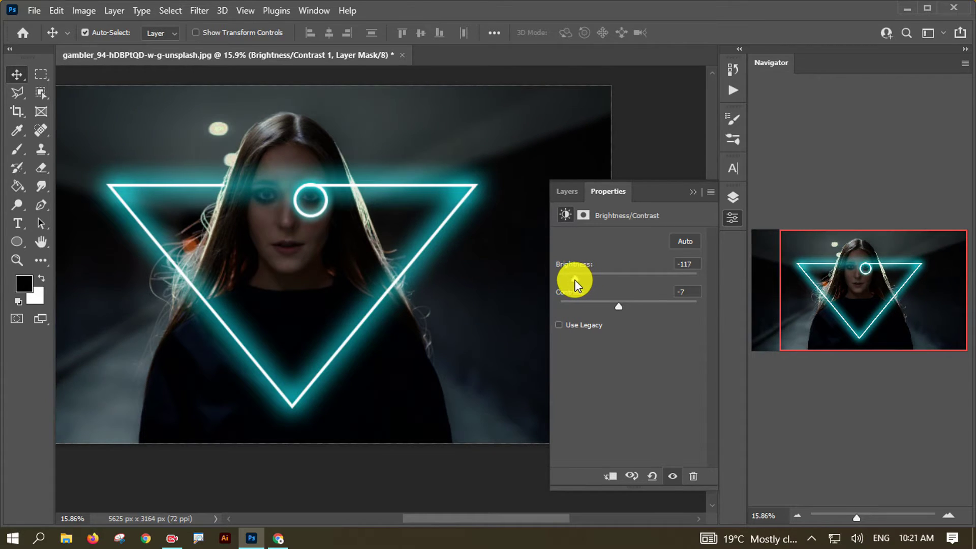
{"action": "left_click_drag", "start_coordinate": [618, 303], "coordinate": [673, 309]}
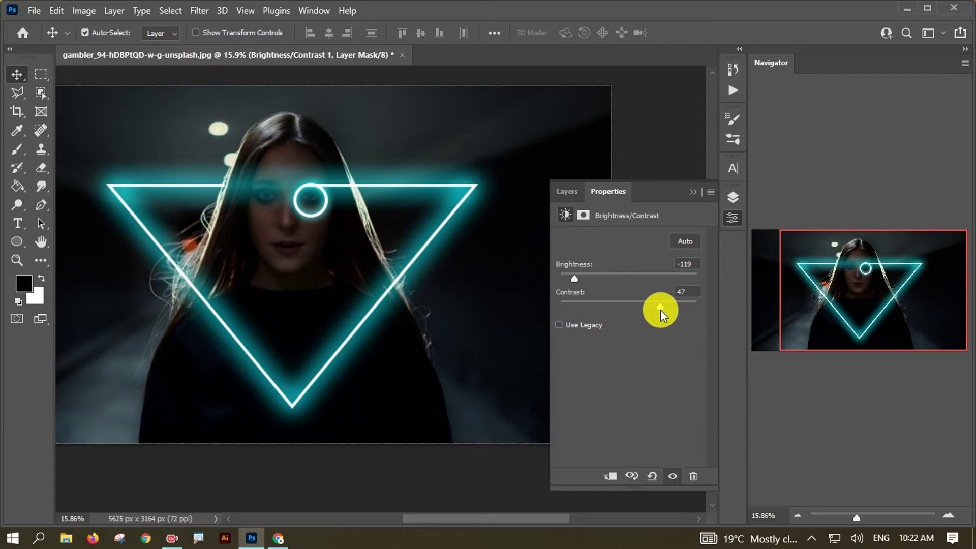
{"action": "left_click_drag", "start_coordinate": [575, 278], "coordinate": [584, 279]}
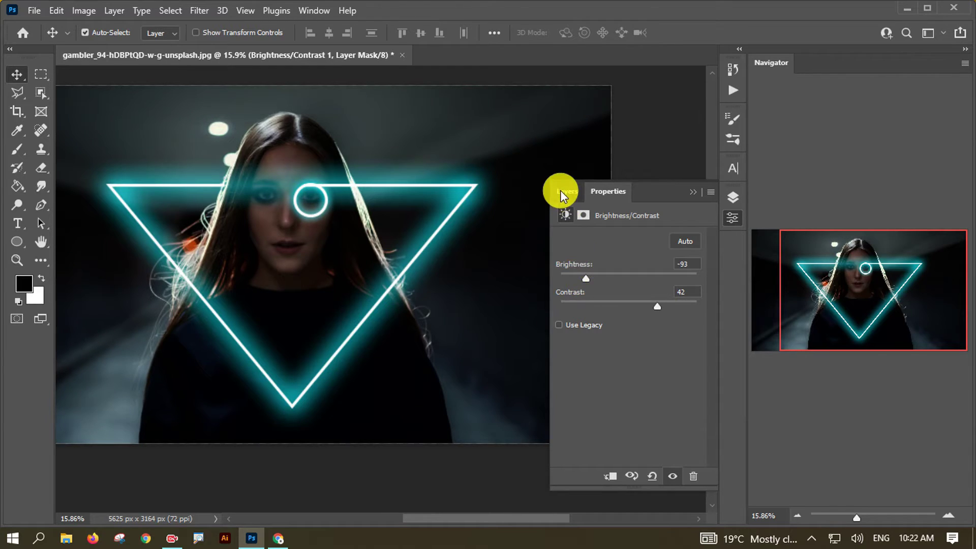
{"action": "left_click", "coordinate": [566, 192]}
{"action": "left_click", "coordinate": [580, 276]}
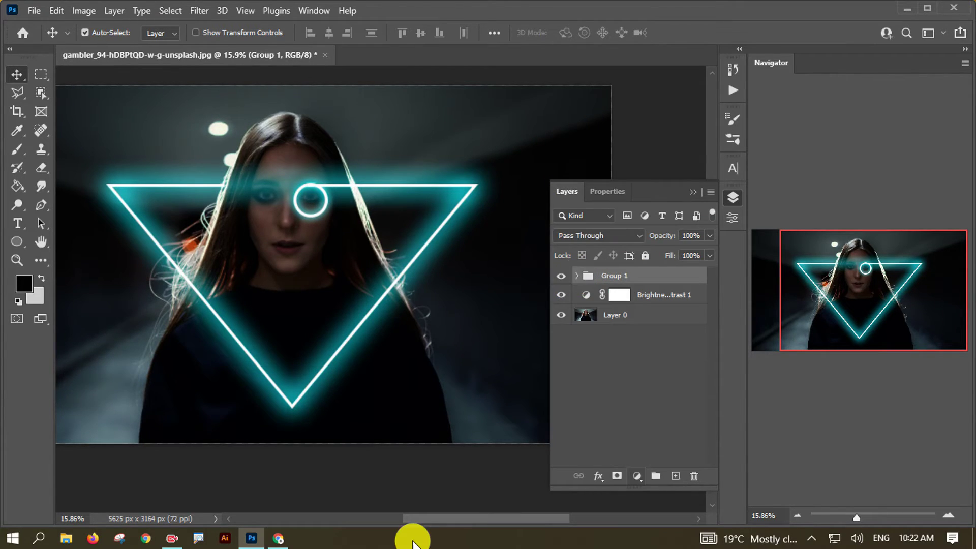
- Add a Hue/Saturation adjustment clipped to Group 1 with hue set to -123
{"action": "left_click", "coordinate": [636, 475]}
{"action": "left_click", "coordinate": [678, 342]}
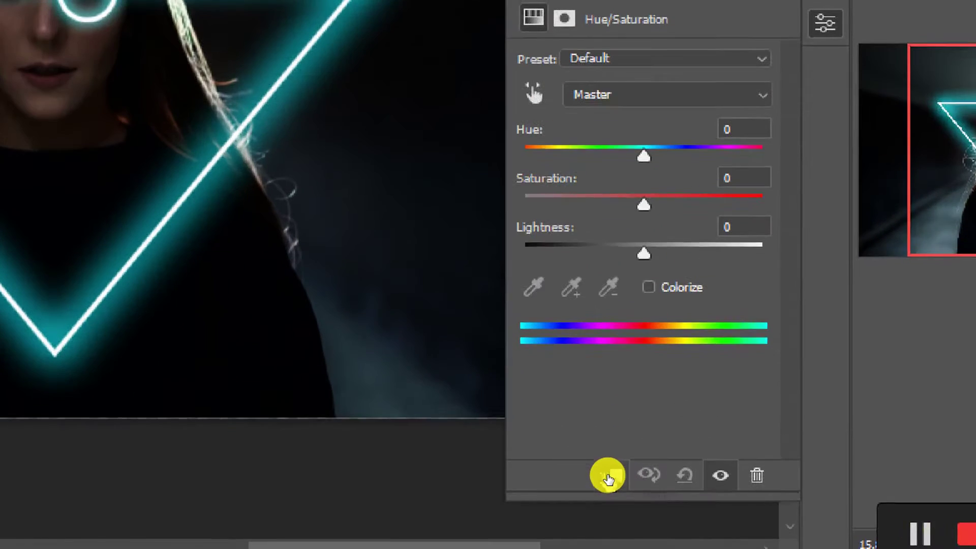
{"action": "left_click", "coordinate": [607, 476]}
{"action": "mouse_move", "coordinate": [630, 291]}
{"action": "left_mouse_down"}
{"action": "mouse_move", "coordinate": [604, 294]}
{"action": "mouse_move", "coordinate": [698, 295]}
{"action": "mouse_move", "coordinate": [563, 289]}
{"action": "mouse_move", "coordinate": [587, 289]}
{"action": "mouse_move", "coordinate": [578, 293]}
{"action": "left_mouse_up"}
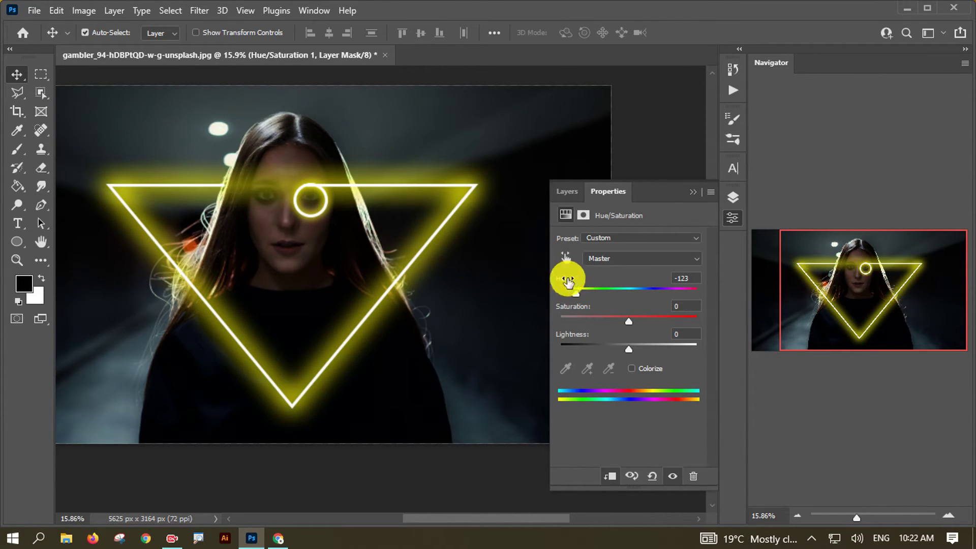
{"action": "left_click", "coordinate": [564, 192]}
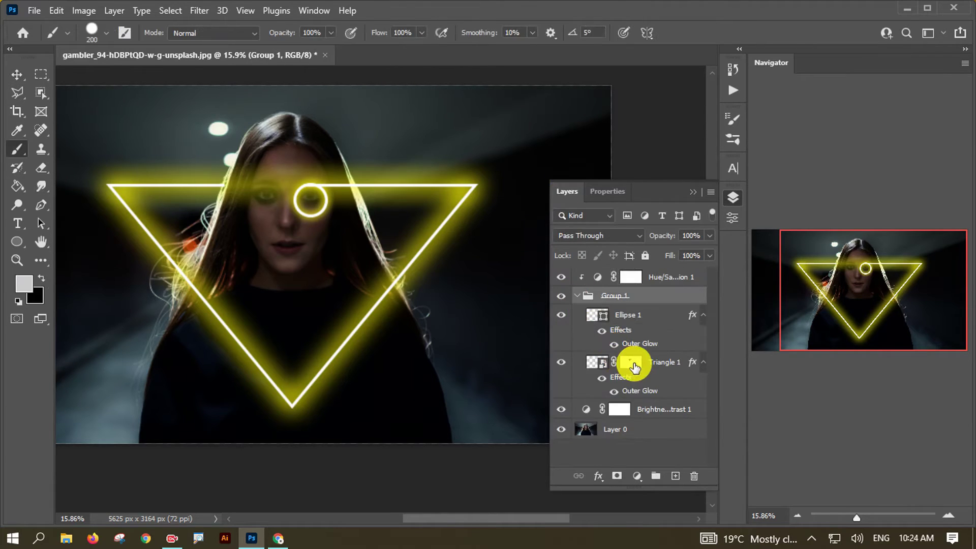
- Rasterize the Triangle 1 layer
{"action": "right_click", "coordinate": [631, 368]}
{"action": "left_click", "coordinate": [668, 364]}
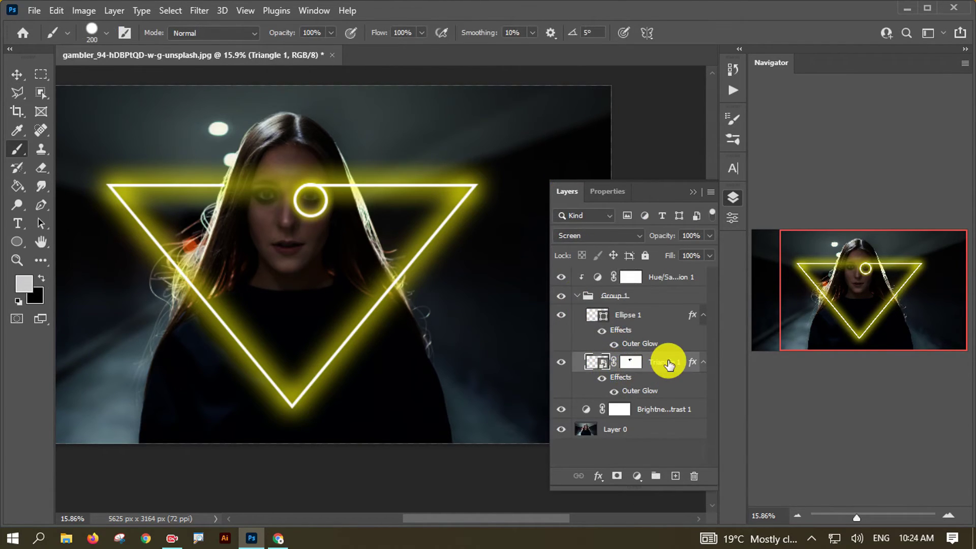
{"action": "right_click", "coordinate": [653, 372]}
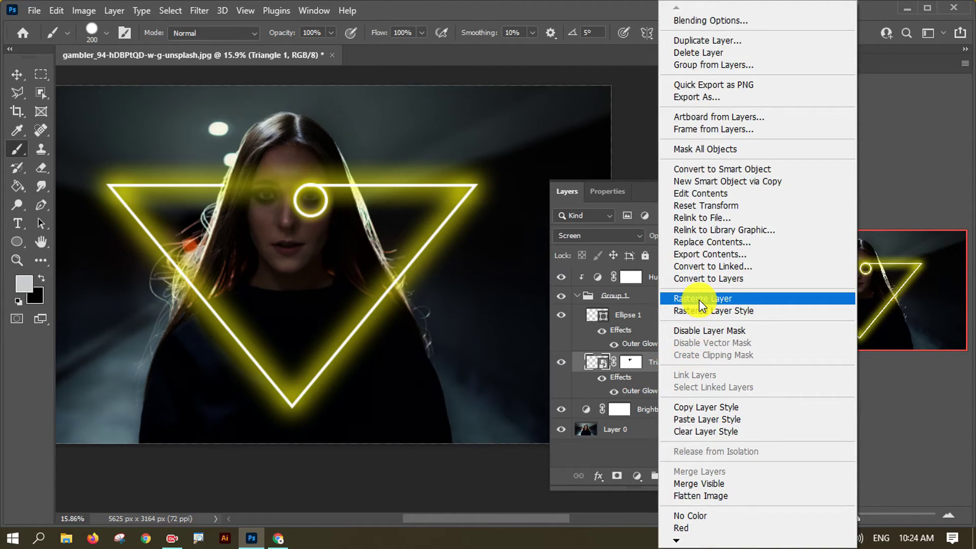
{"action": "left_click", "coordinate": [699, 300]}
- Select the Eraser tool and set its brush size
{"action": "left_click", "coordinate": [40, 167]}
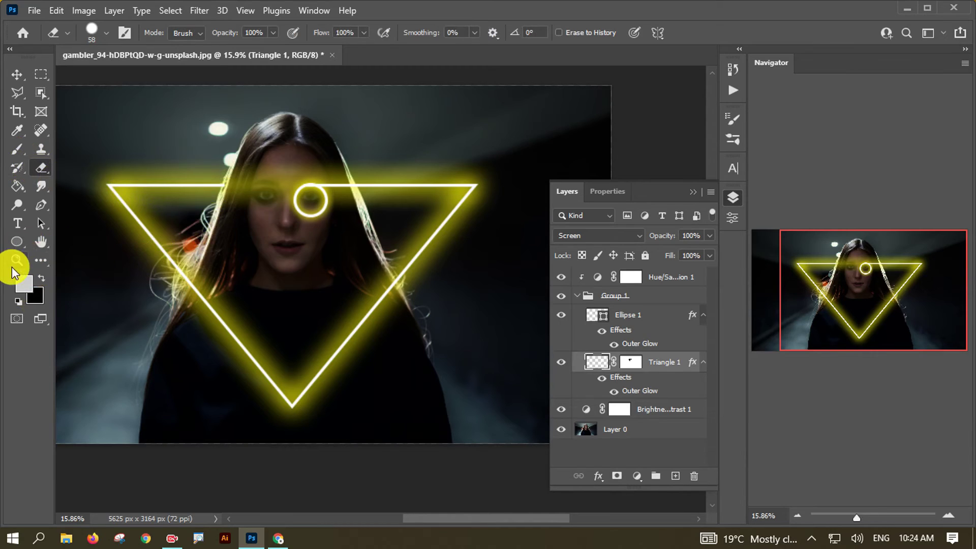
{"action": "left_click", "coordinate": [23, 282]}
{"action": "left_click", "coordinate": [896, 189]}
{"action": "key", "text": "e"}
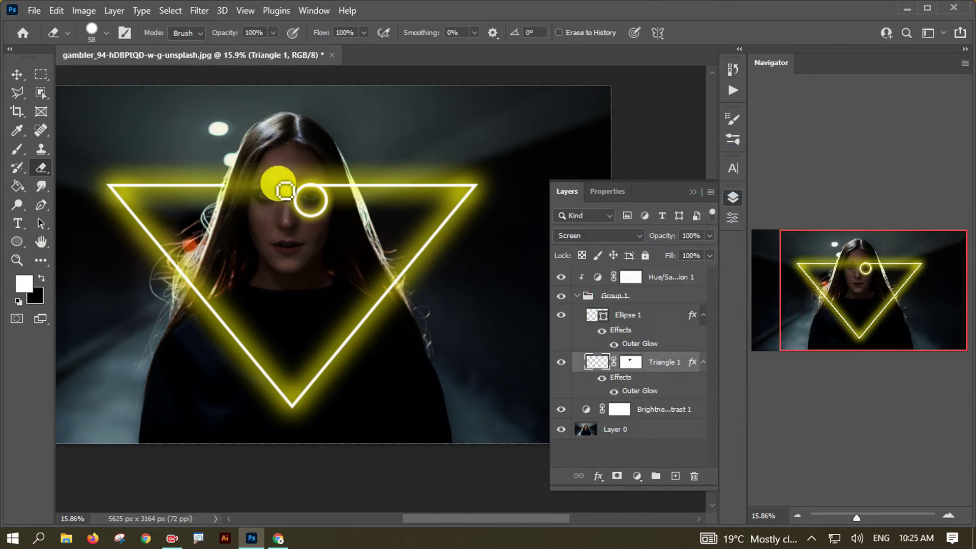
{"action": "left_click", "coordinate": [104, 32]}
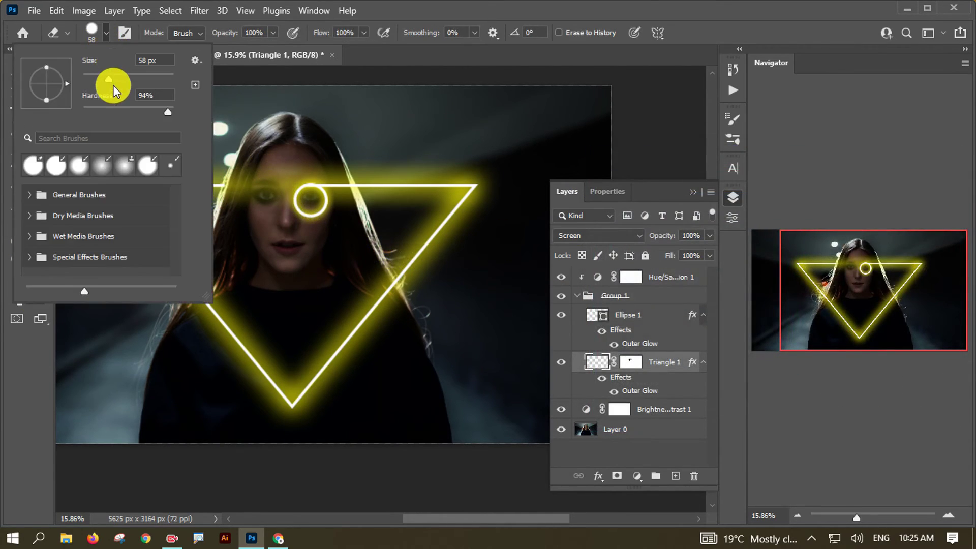
{"action": "key", "text": "Return"}
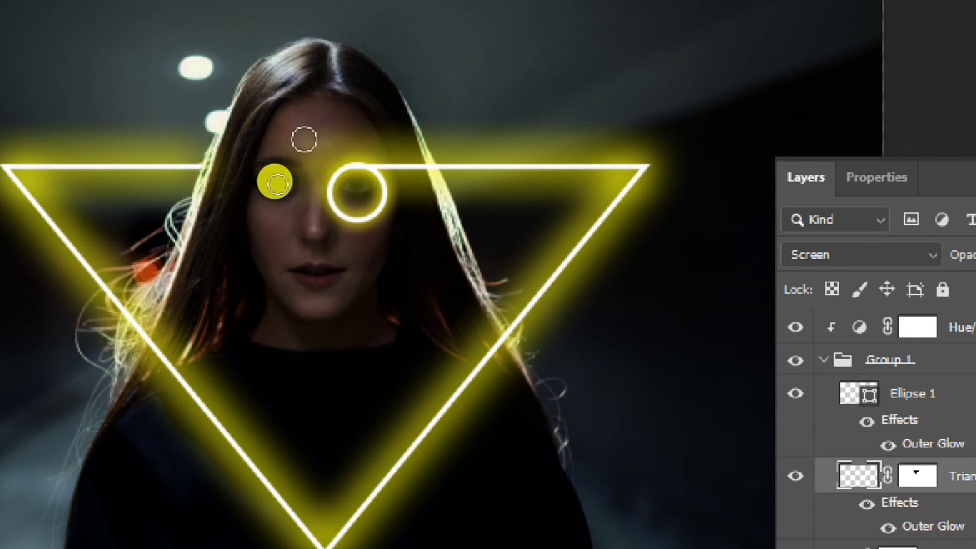
- Toggle Group 1's visibility to compare the portrait with and without the neon shapes
{"action": "key", "text": "v"}
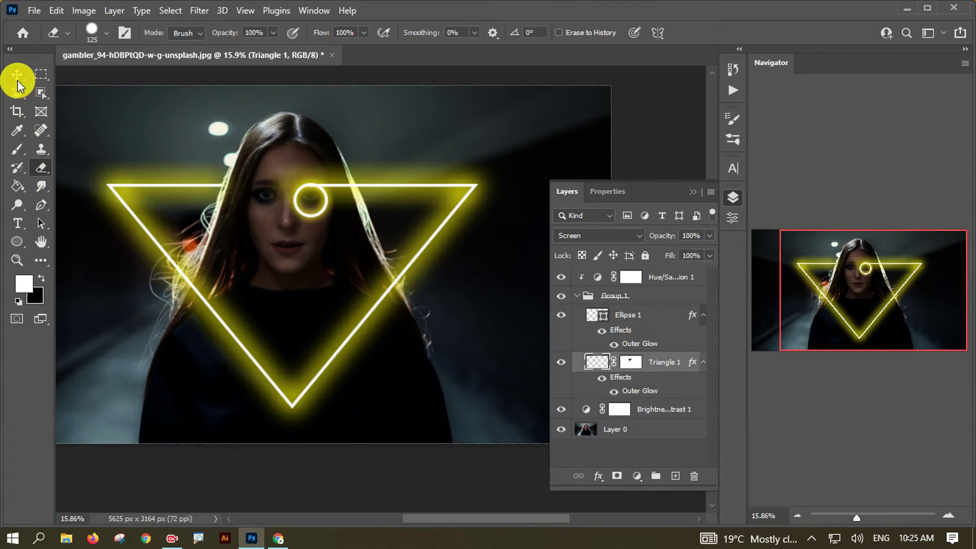
{"action": "left_click", "coordinate": [580, 299]}
{"action": "left_click", "coordinate": [560, 276]}
{"action": "left_click", "coordinate": [561, 296]}
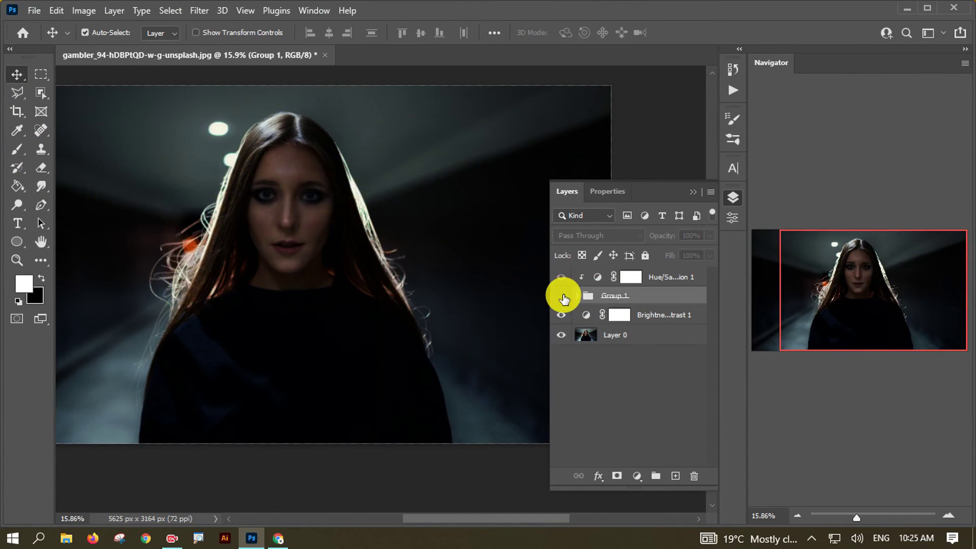